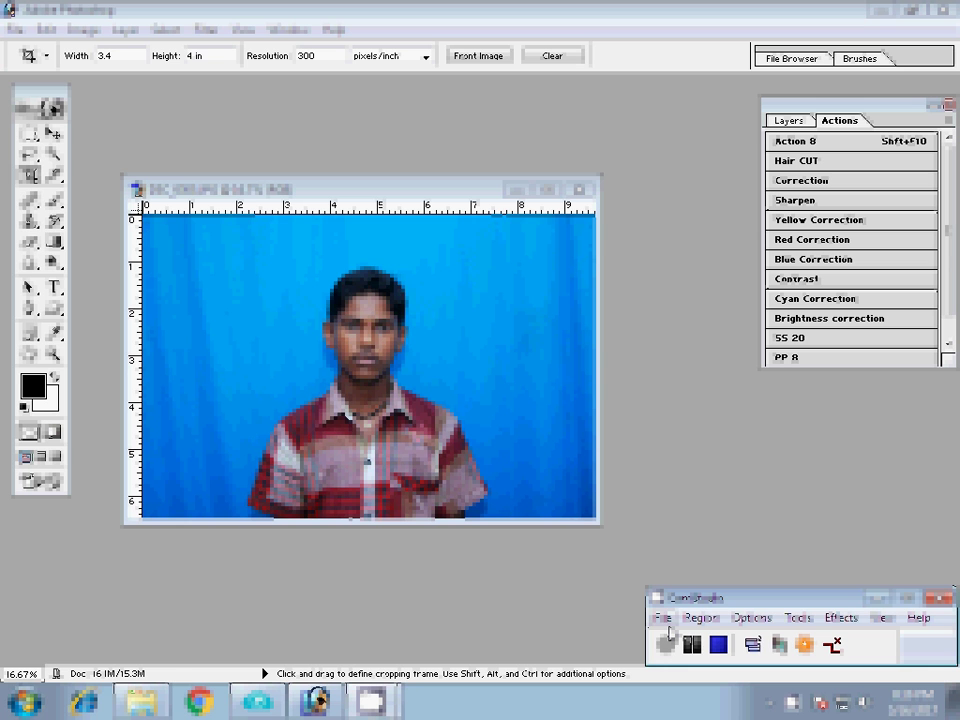
Crop the photo to a 4.4 cm height and zoom in on the cropped portrait
type("in")
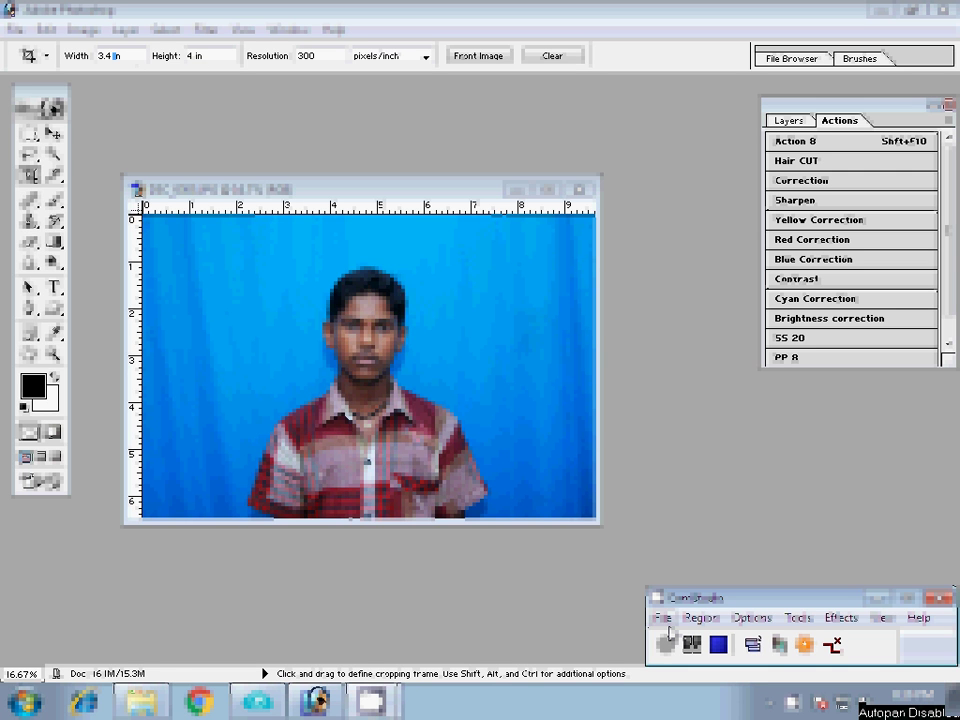
key("Tab")
type("4.4")
left_click(668, 630)
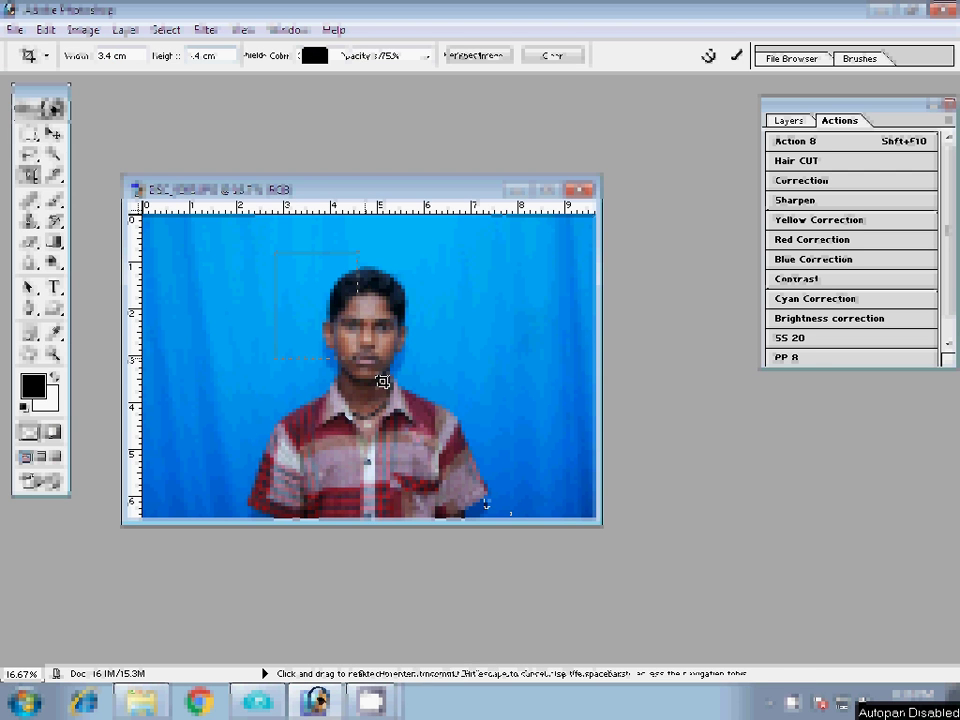
key("z")
right_click(199, 263)
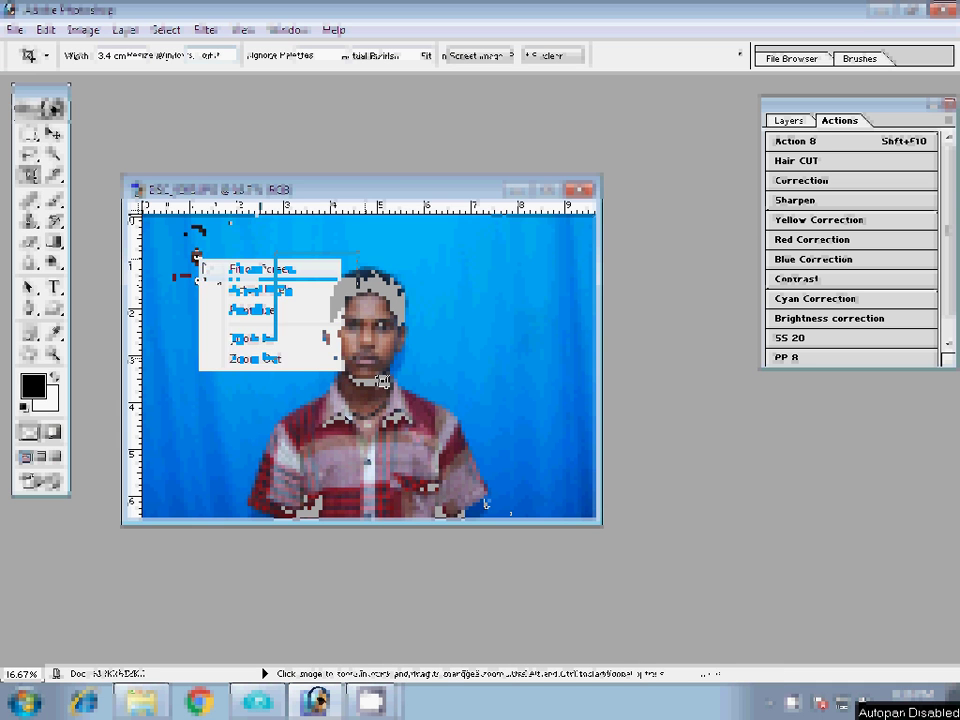
left_click(214, 268)
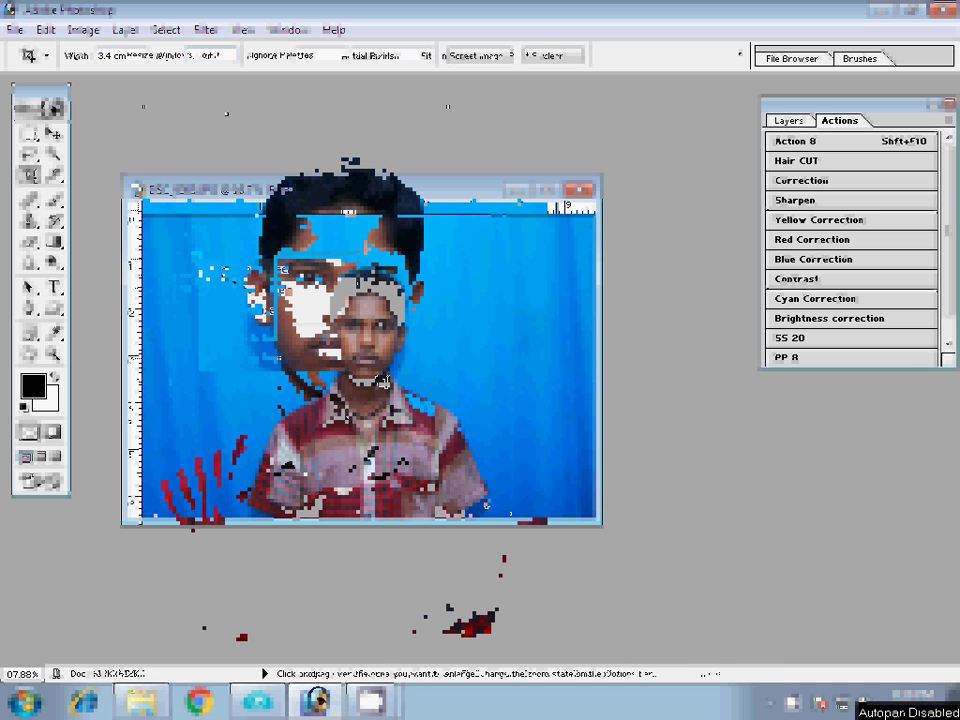
key("i")
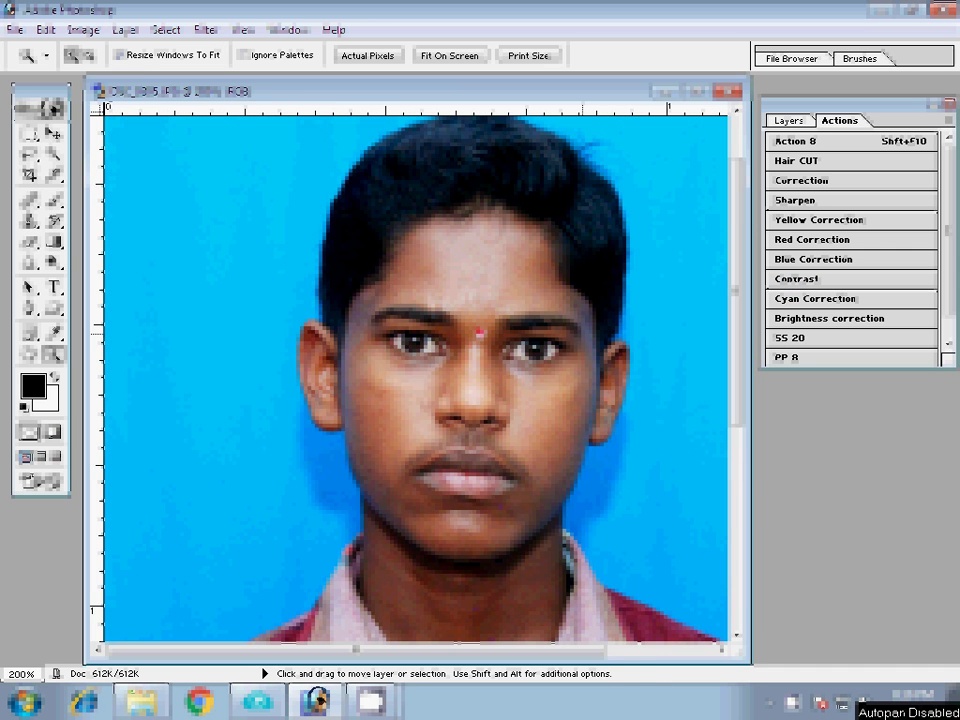
Show the Layers panel, then open and close the Magic plug-in filter
left_click(789, 120)
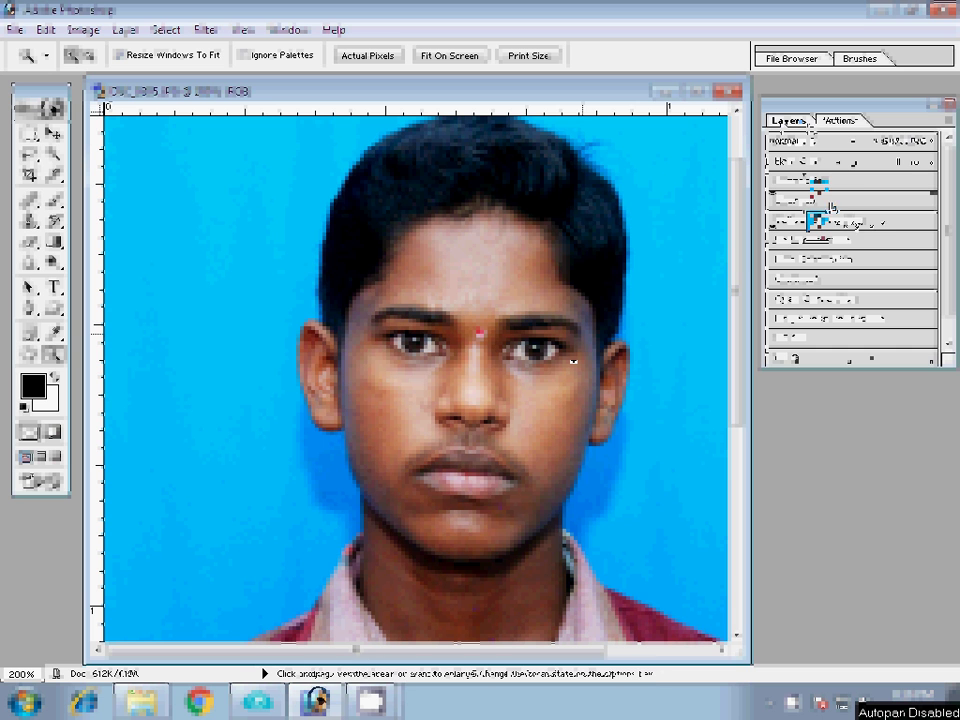
key("alt+t")
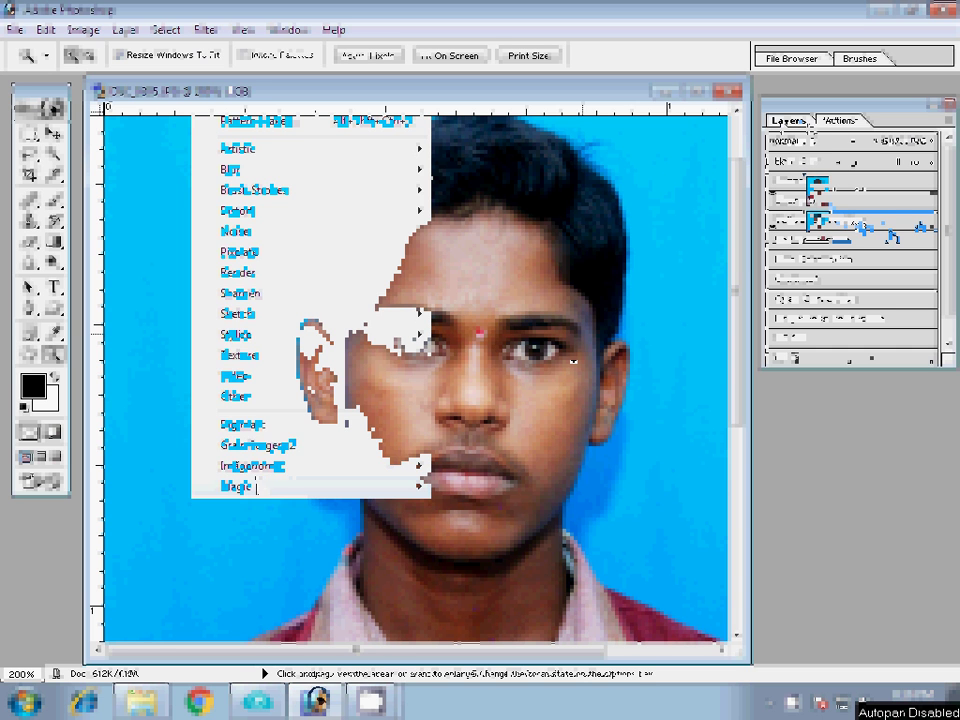
mouse_move(238, 486)
left_click(484, 490)
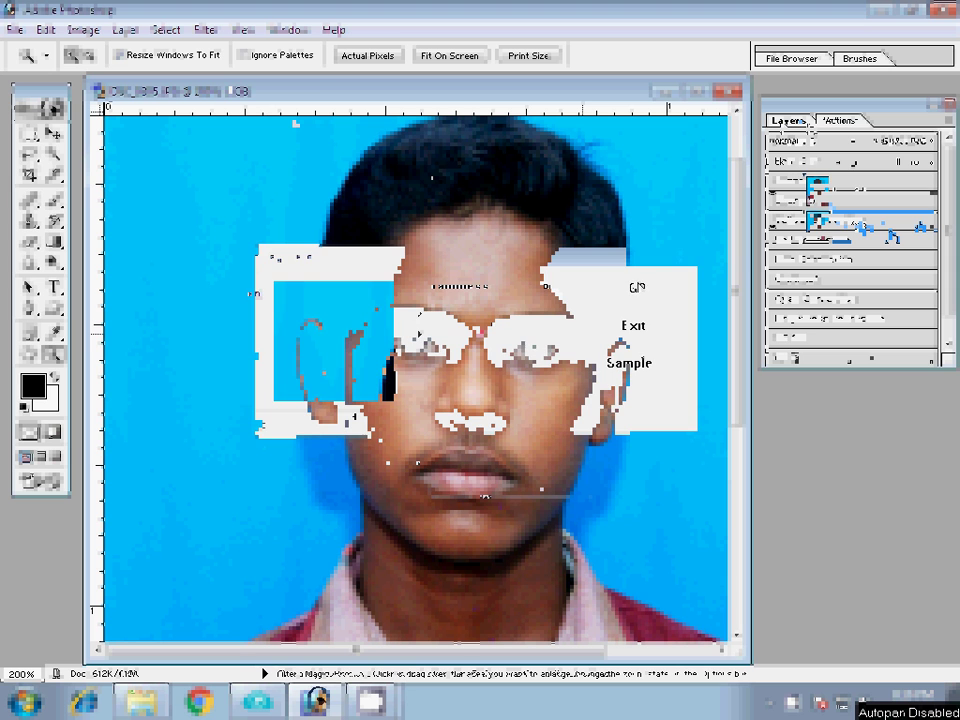
key("Escape")
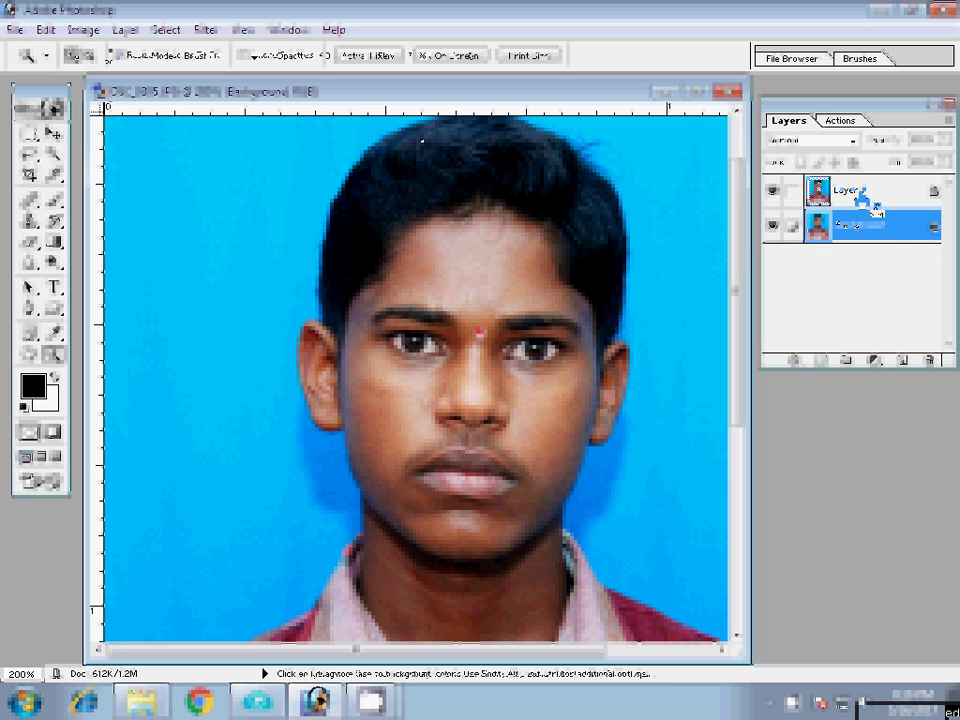
Erase touch-ups on Layer 1, then zoom out to the whole photo
left_click(860, 192)
key("e")
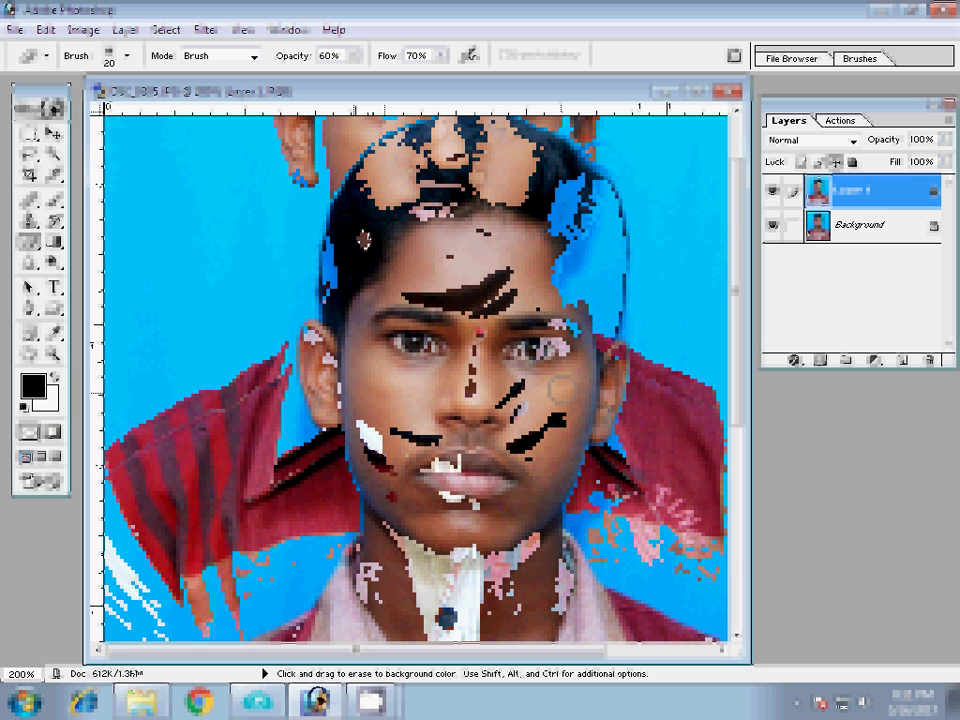
key("z")
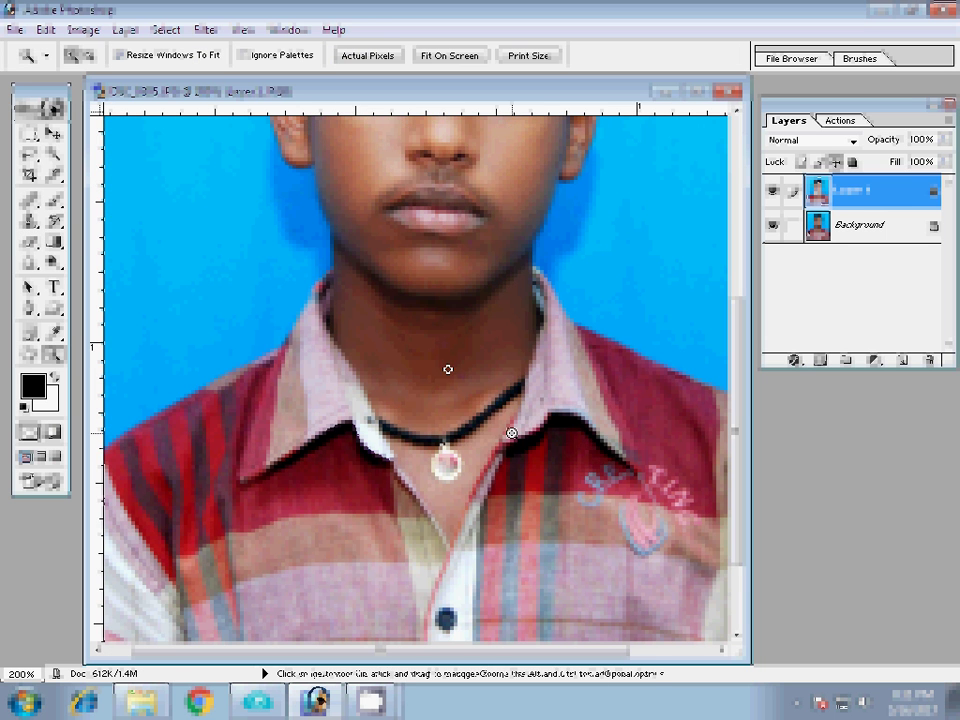
right_click(455, 385)
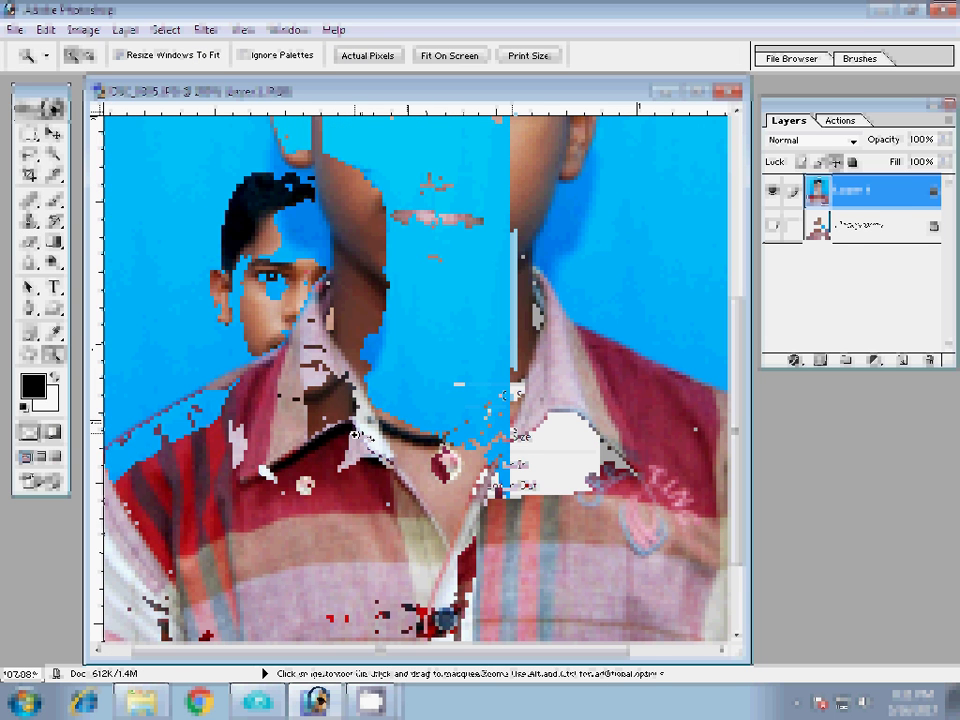
Select the blue backdrop with the Magic Wand and feather the selection
key("w")
key("shift")
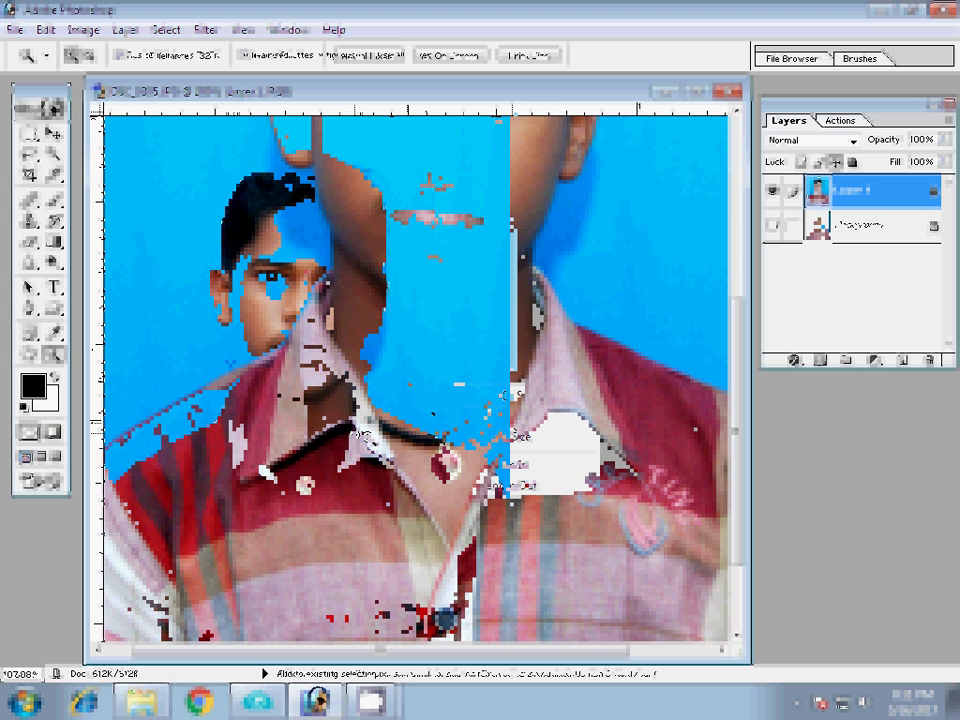
right_click(421, 316)
left_click(466, 396)
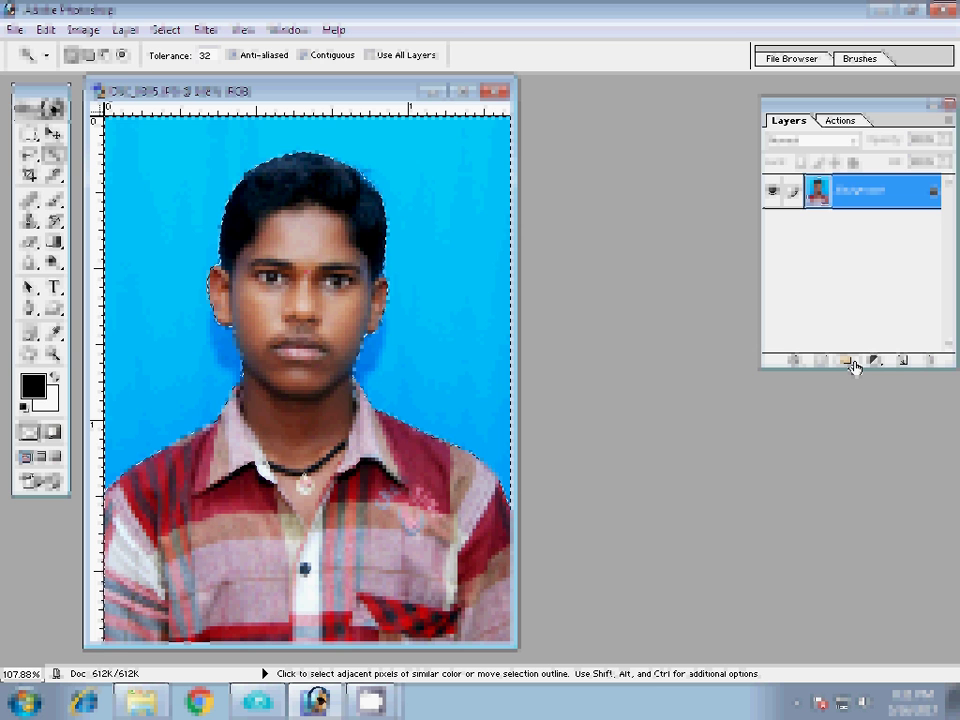
Start a Solid Color fill layer over the background, then cancel it
left_click(850, 362)
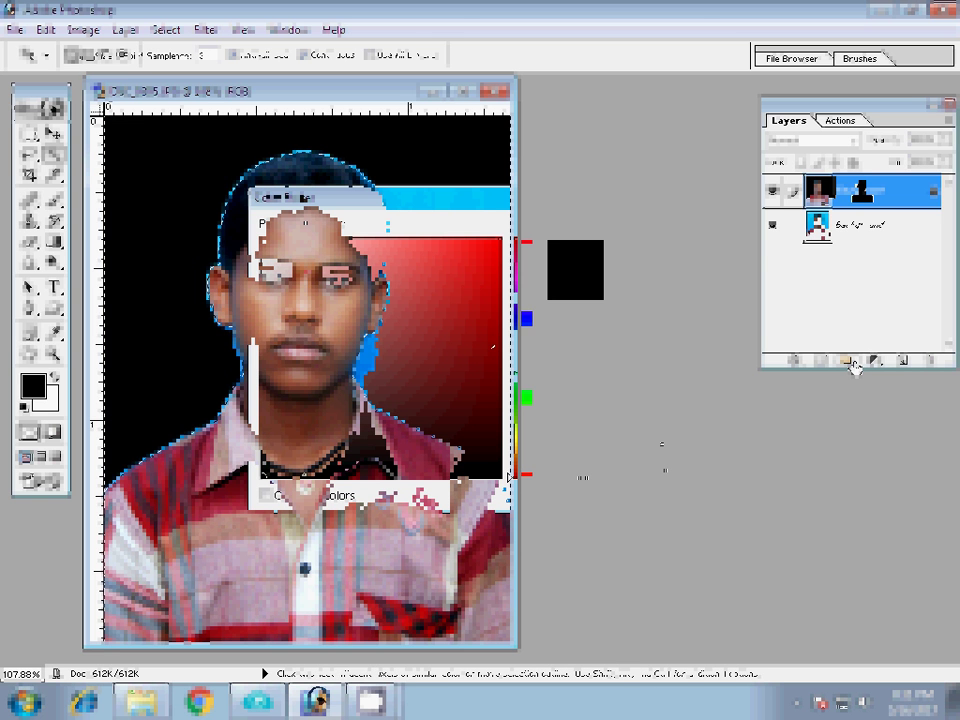
key("Escape")
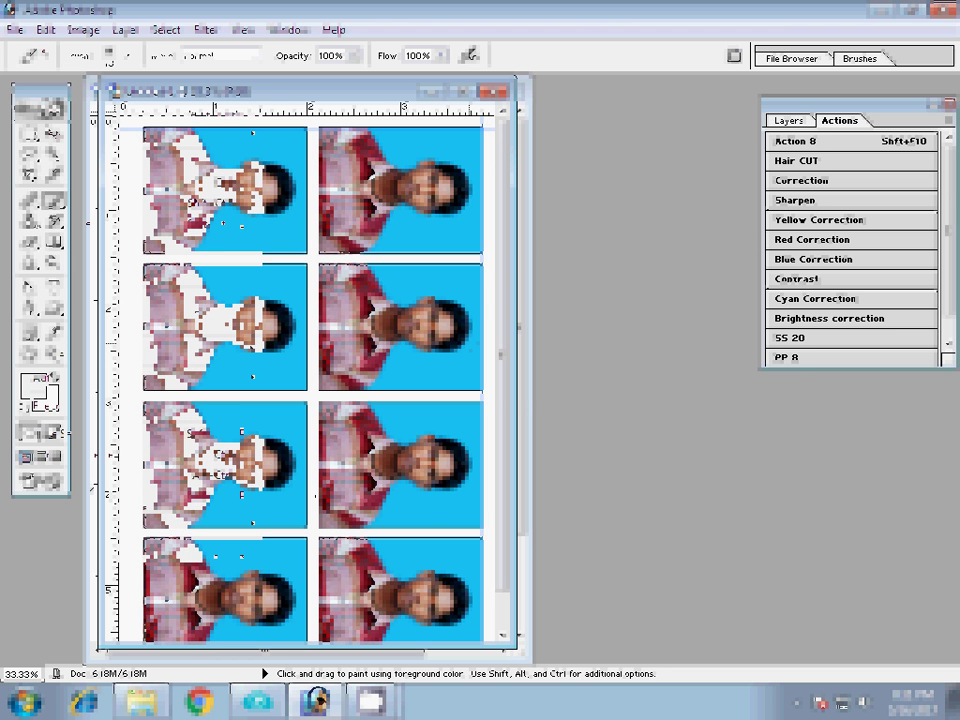
Open Print with Preview for the eight-photo sheet using Ctrl+Alt+P
key("ctrl+alt+p")
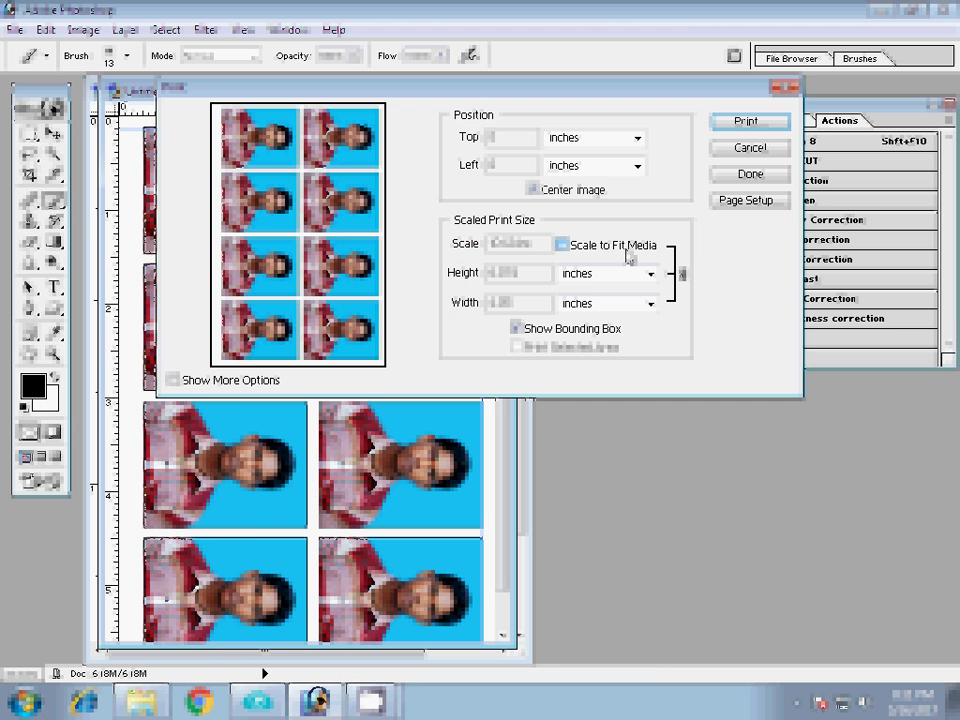